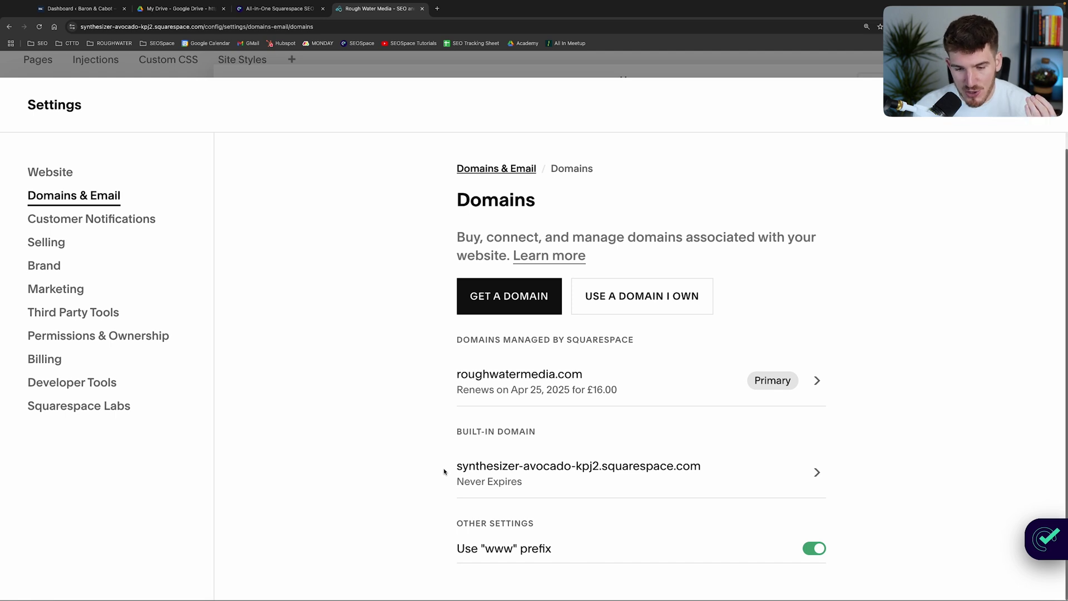
Load the copied built-in domain address in a new tab, close it, then return to the SEOSpace tab
left_click_drag(444, 470, 700, 470)
key("super+c")
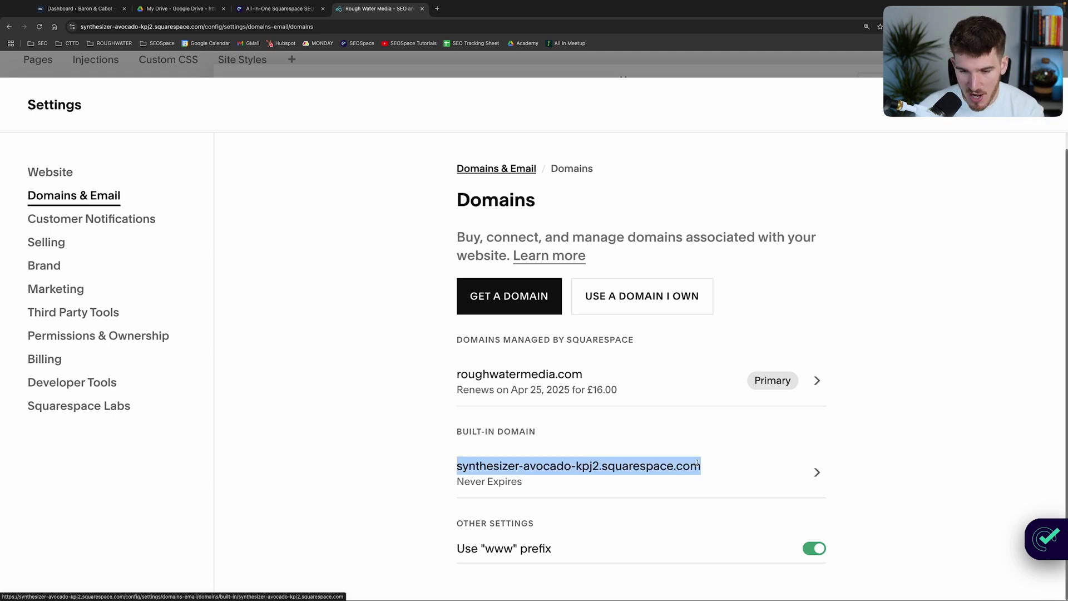
left_click(437, 9)
key("super+v")
key("Return")
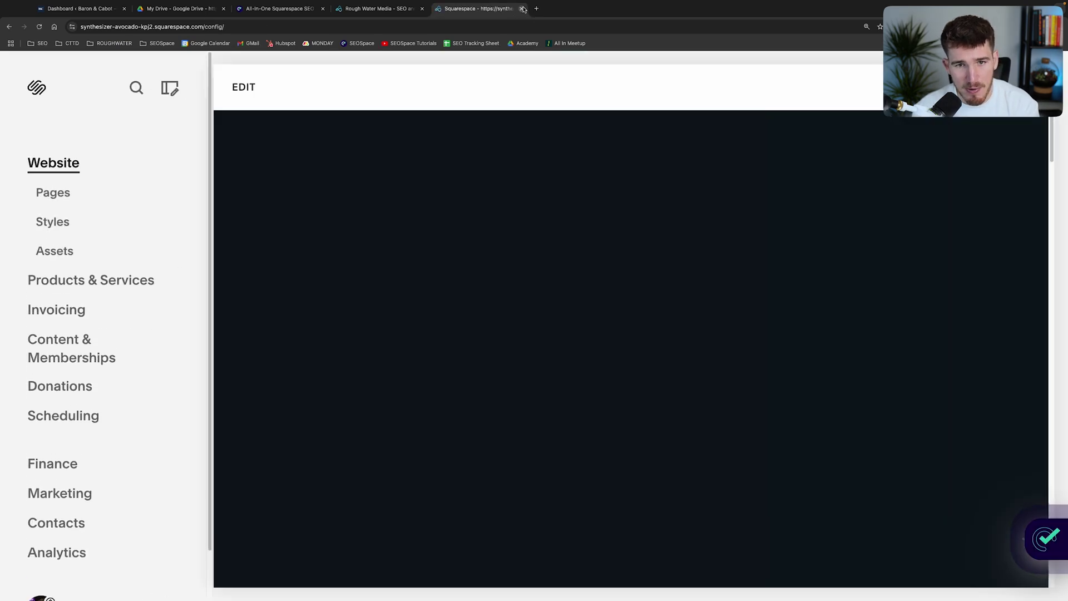
left_click(521, 9)
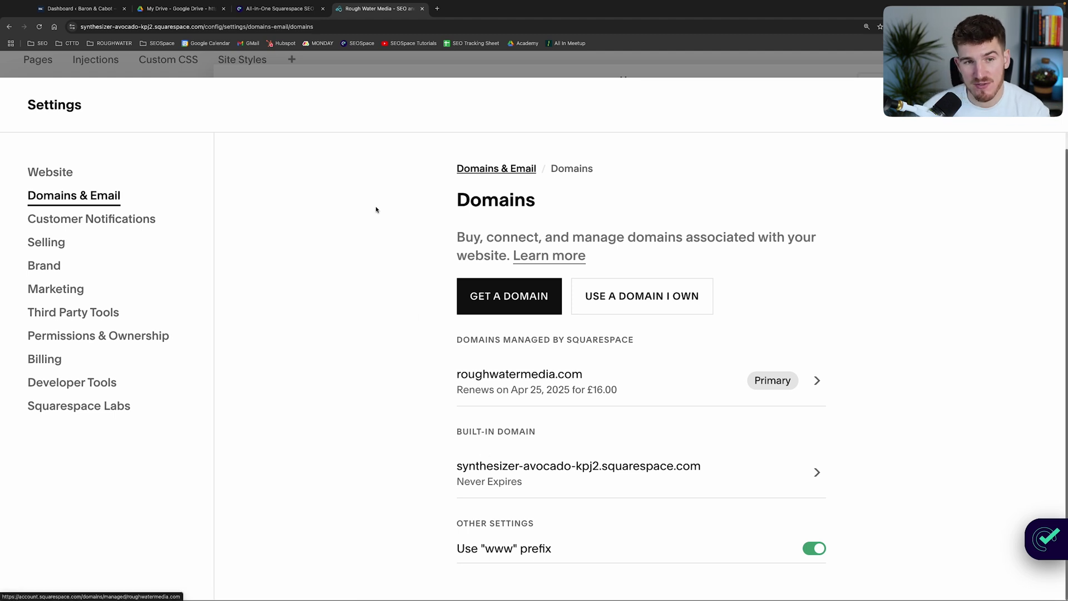
key("ctrl+shift+Tab")
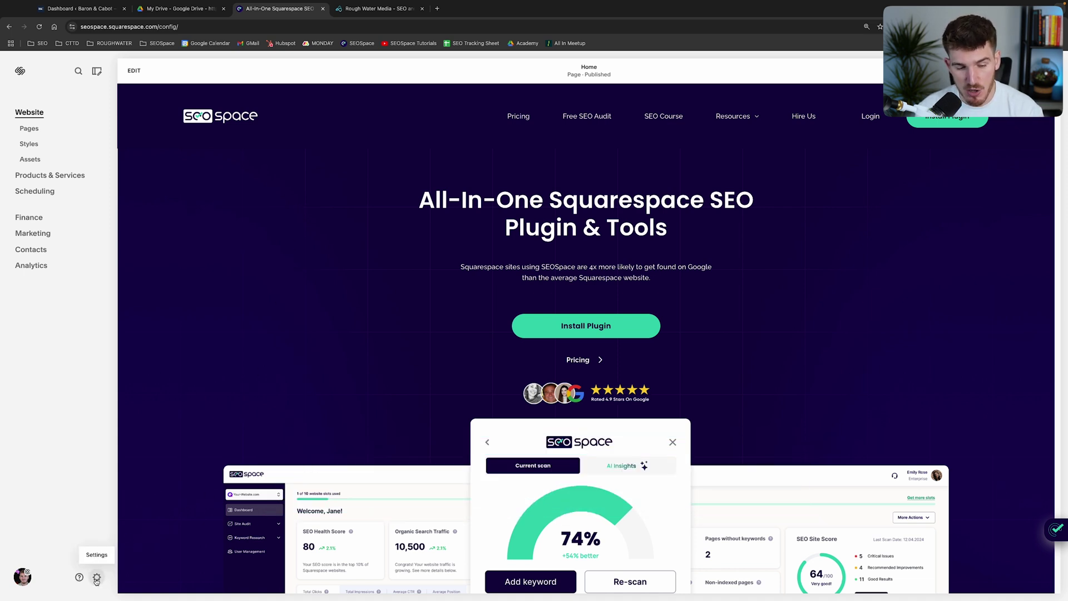
Go to SEOSpace's Settings > Domains & Email > Domains
left_click(97, 578)
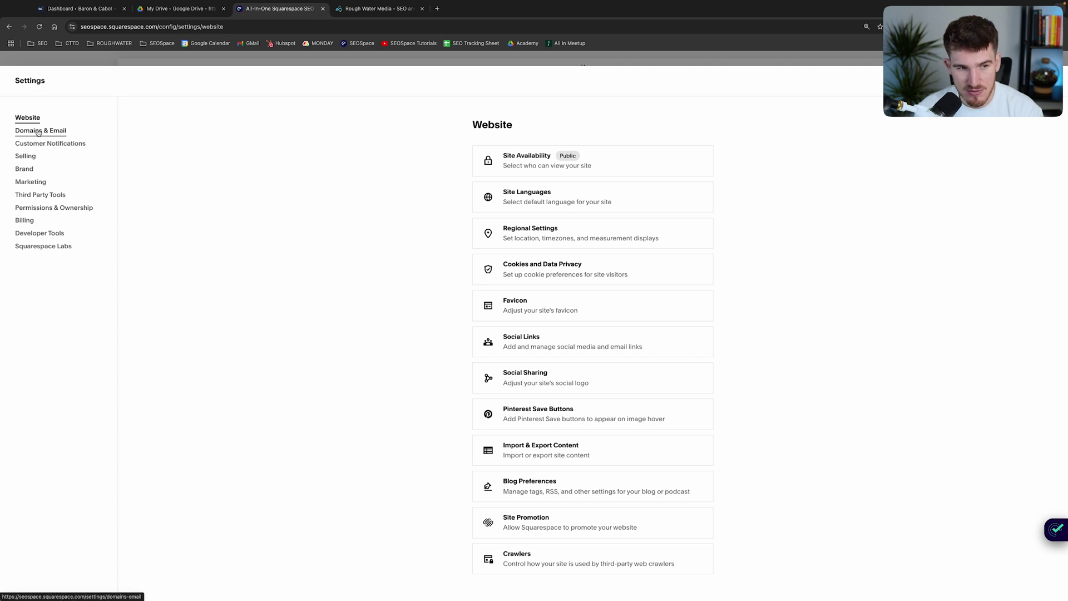
left_click(38, 132)
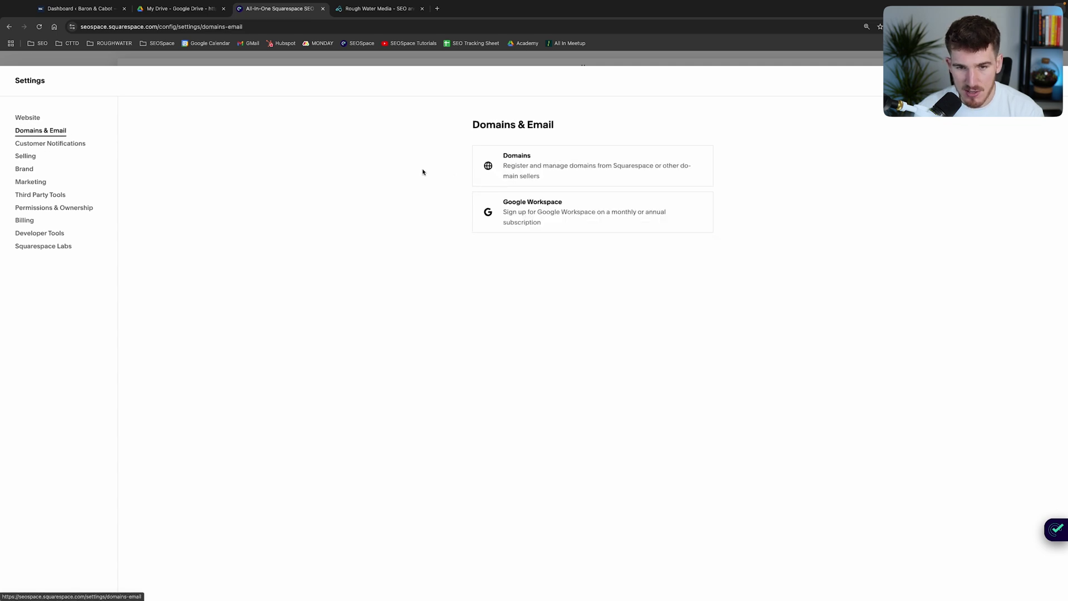
left_click(537, 168)
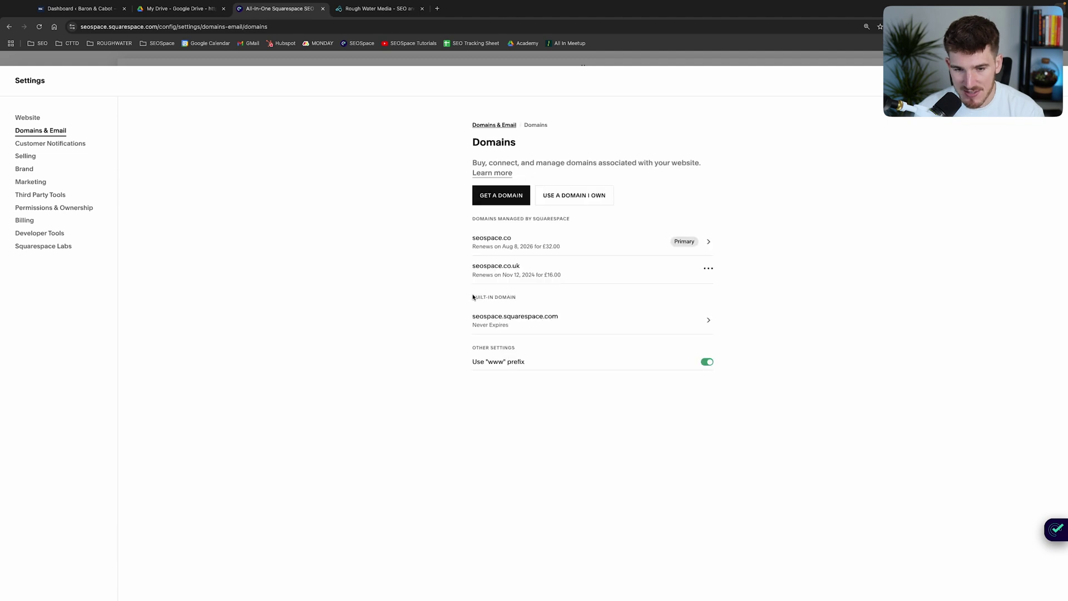
Highlight the two custom domains, seospace.co and seospace.co.uk, in the domain list
left_click(449, 274)
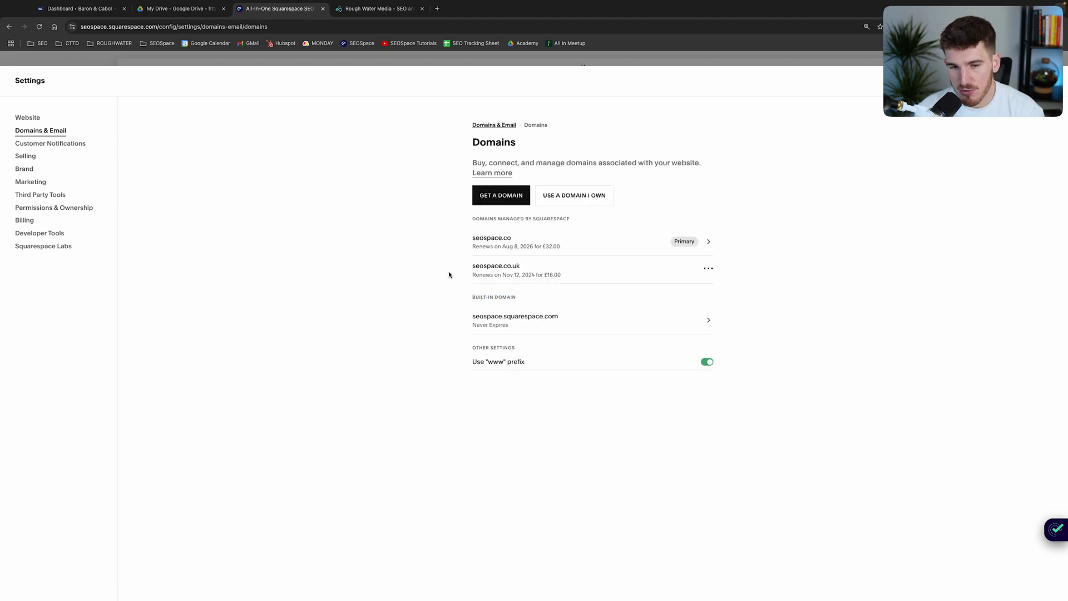
left_click_drag(497, 225, 723, 270)
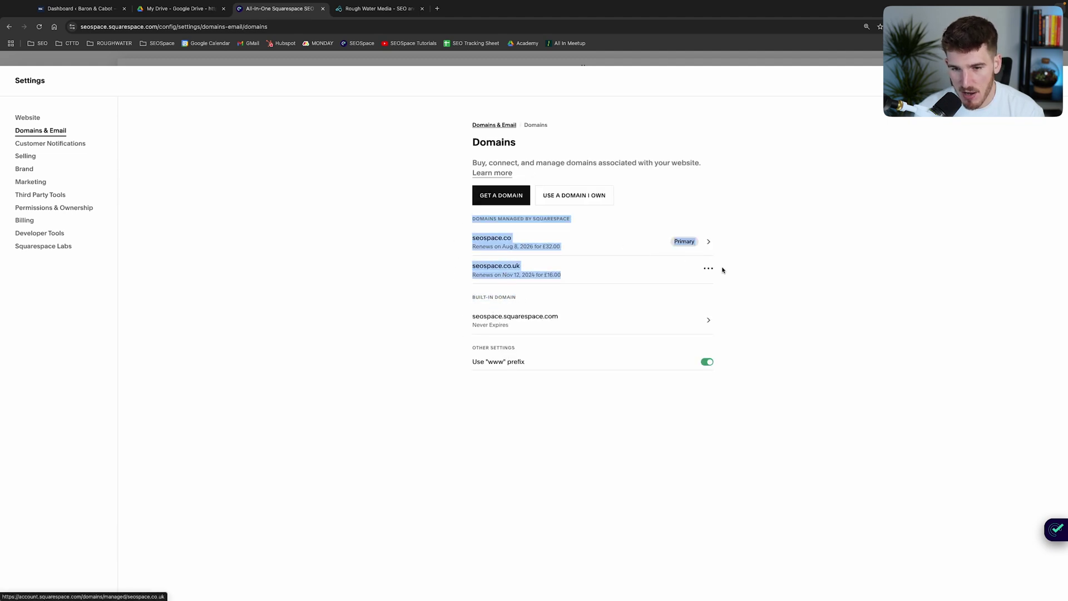
left_click(779, 293)
left_click_drag(456, 220, 753, 286)
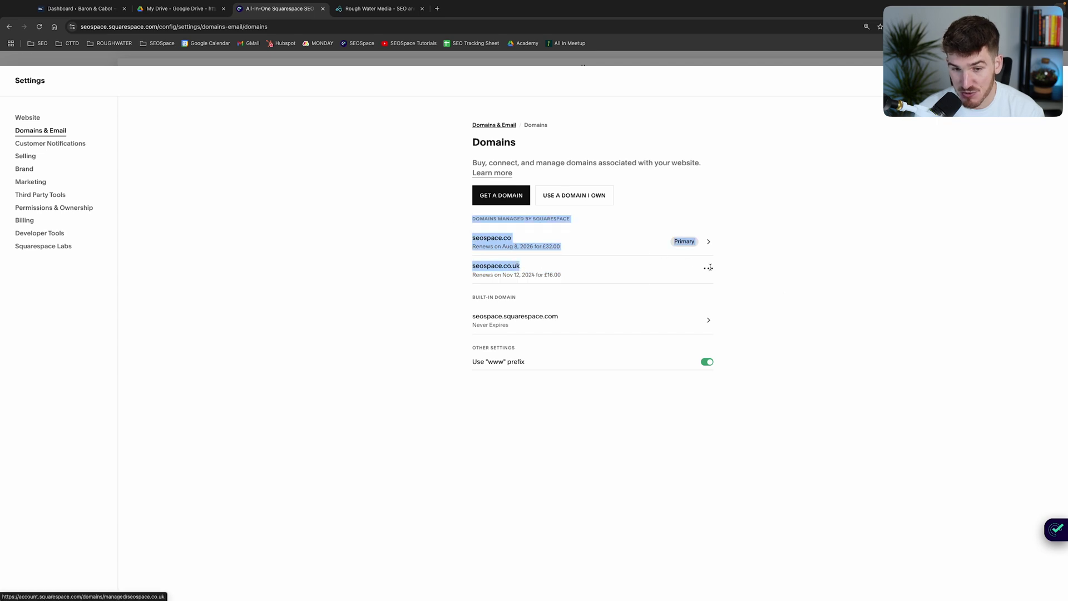
left_click(777, 294)
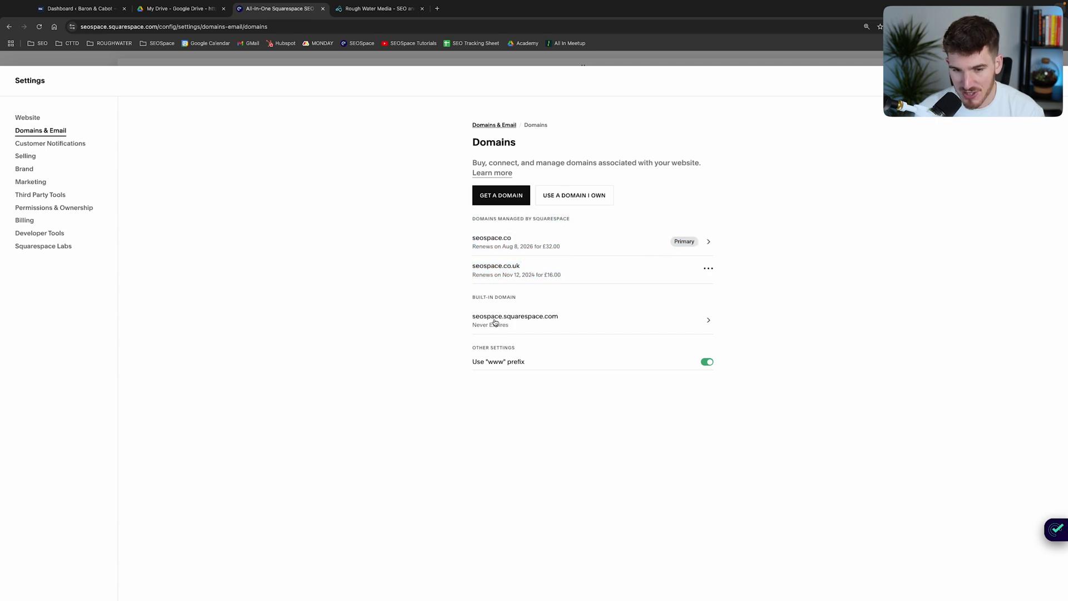
Open the seospace.squarespace.com built-in domain and highlight its Site ID heading
left_click(497, 322)
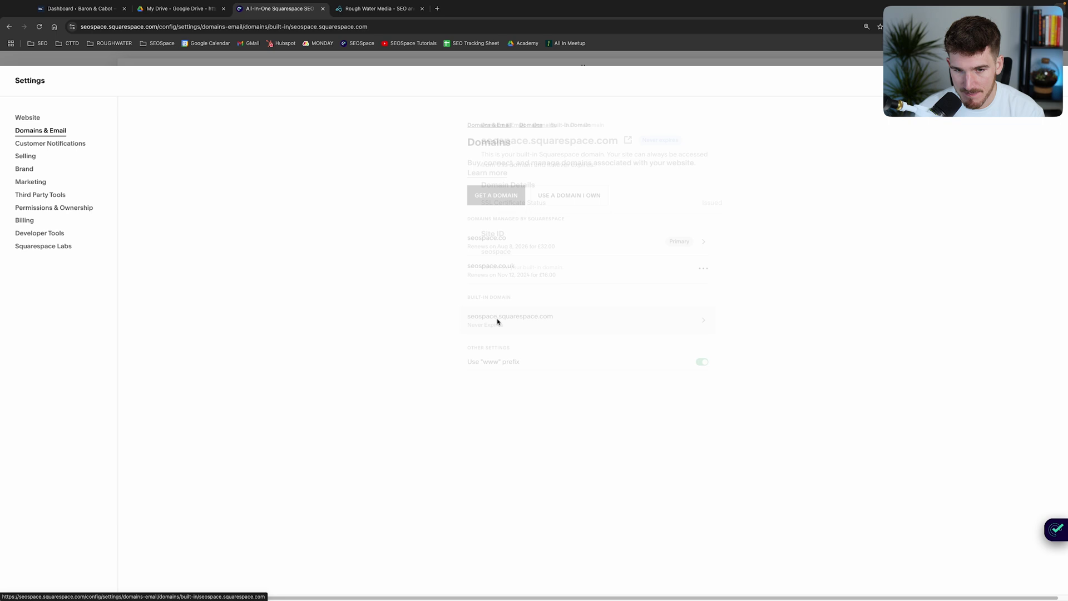
triple_click(482, 236)
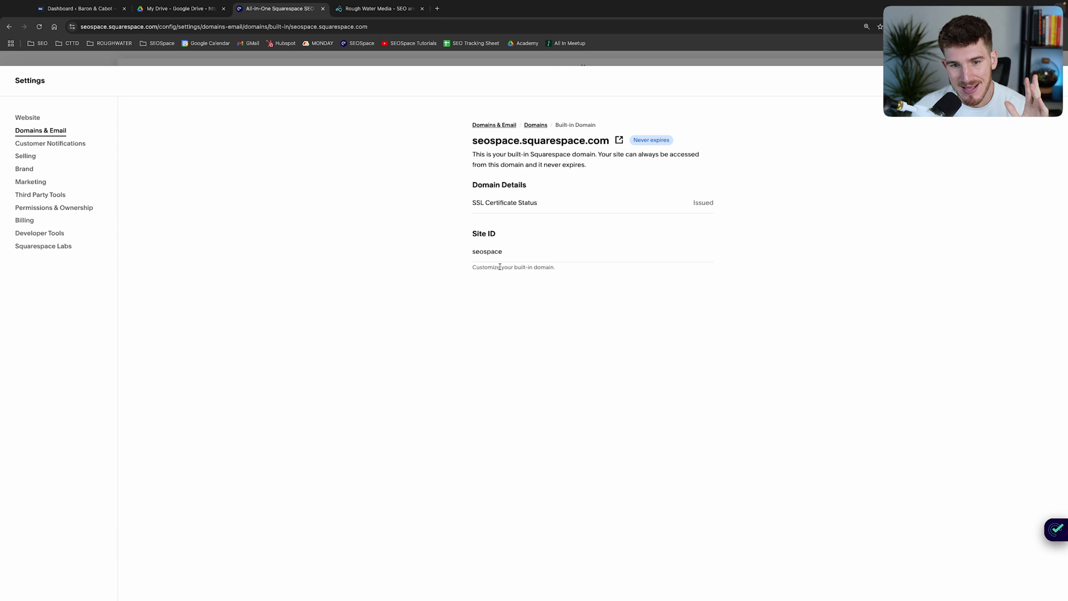
In the Rough Water Media tab, replace Site ID synthesizer-avocado-kpj2 with roughwatermedia
key("ctrl+Tab")
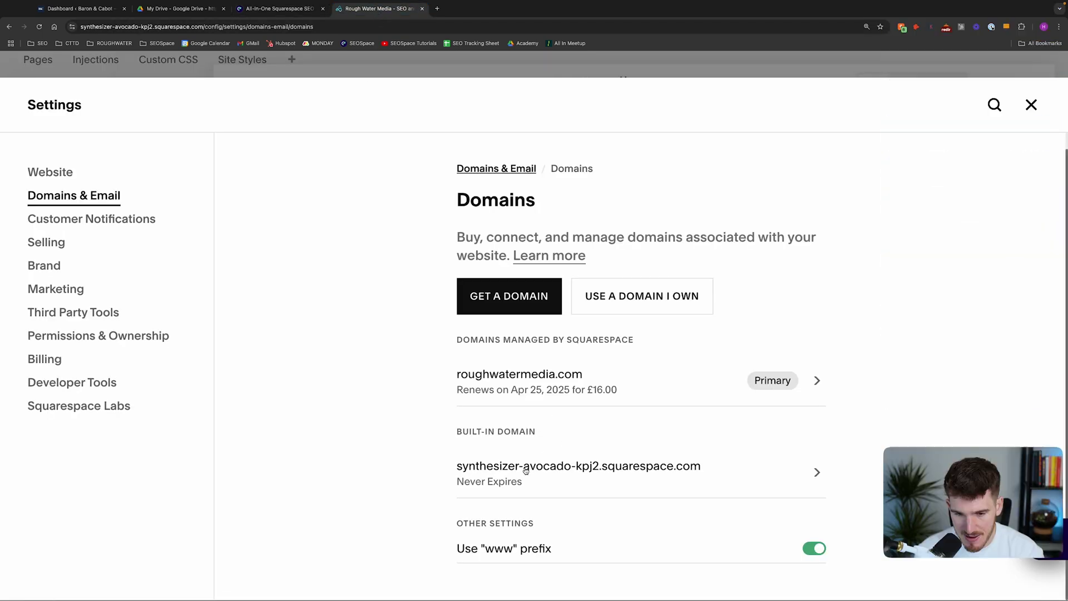
left_click(506, 473)
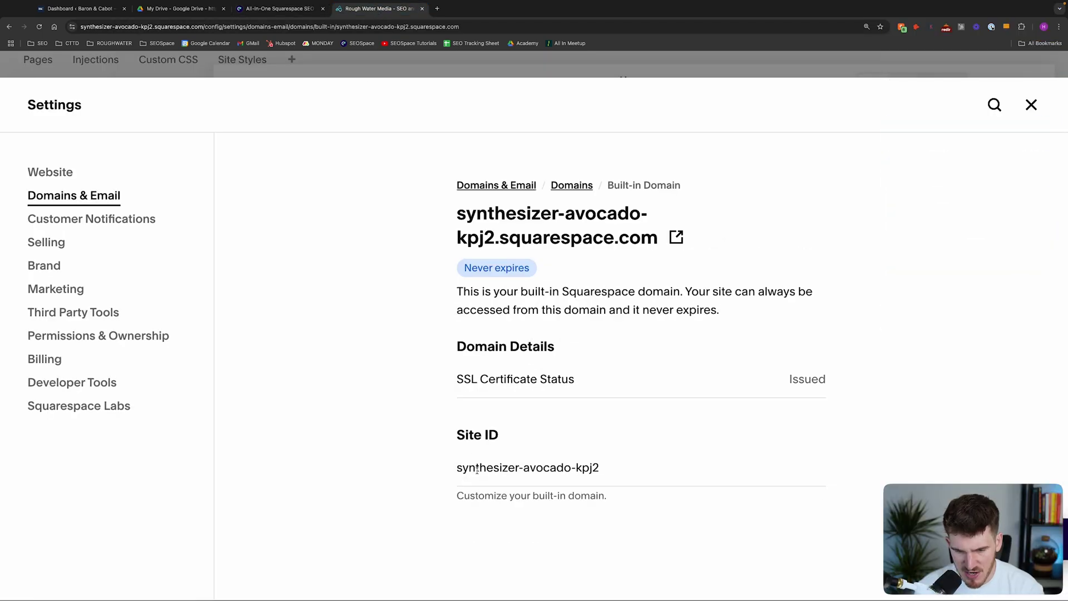
double_click(477, 470)
left_click_drag(571, 470, 522, 470)
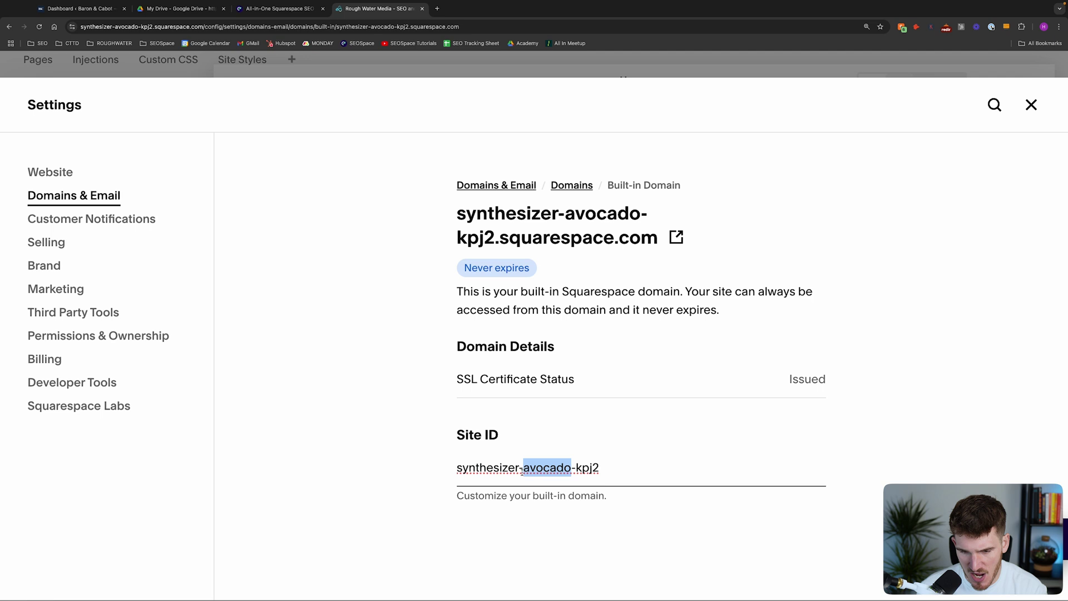
key("ctrl+a")
type("rough")
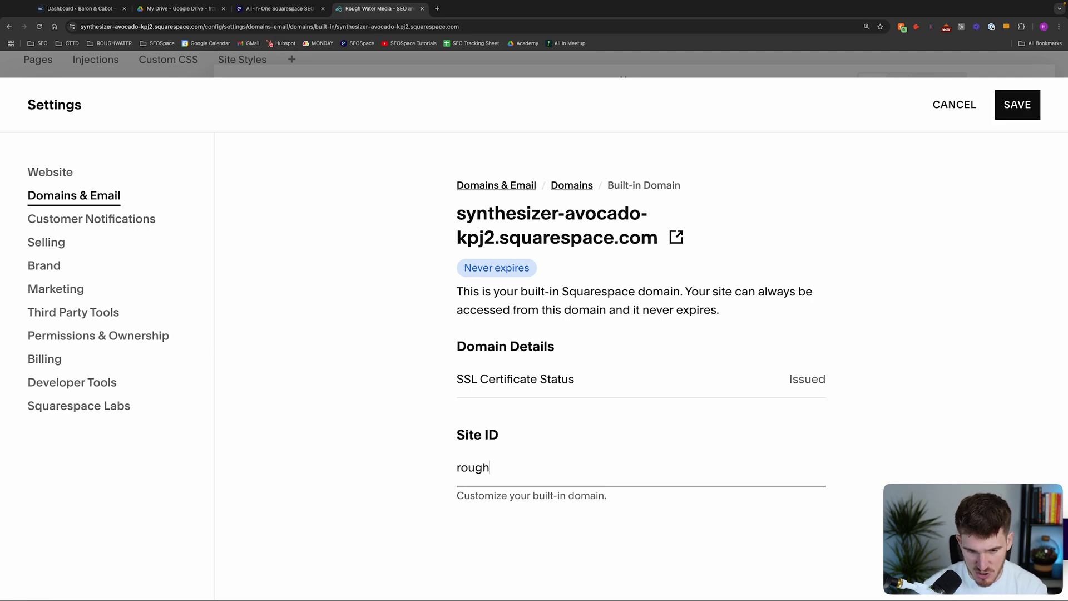
type("watermedi")
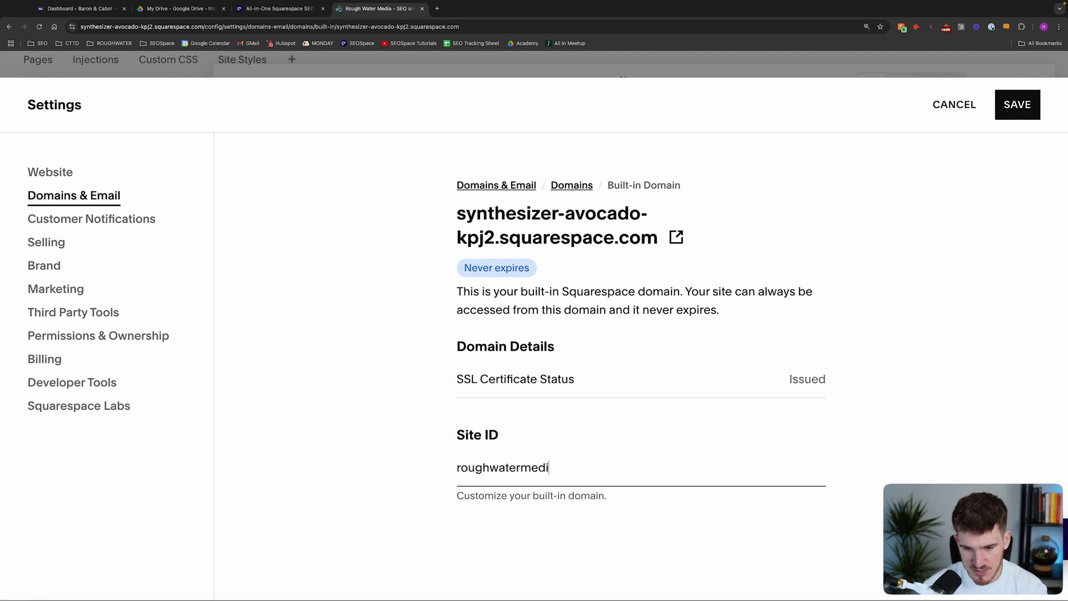
type("a")
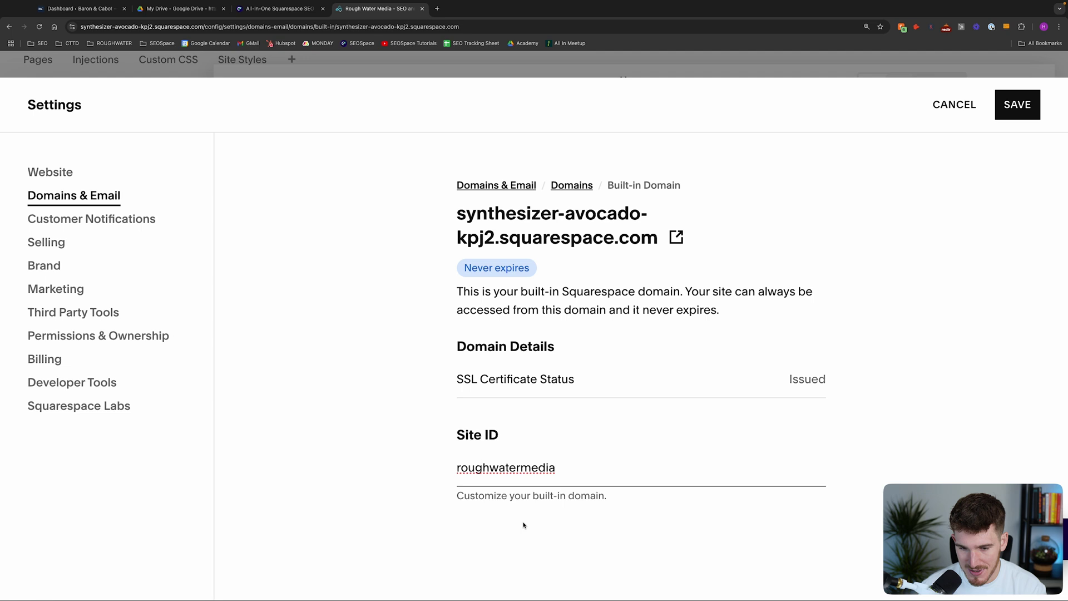
double_click(496, 476)
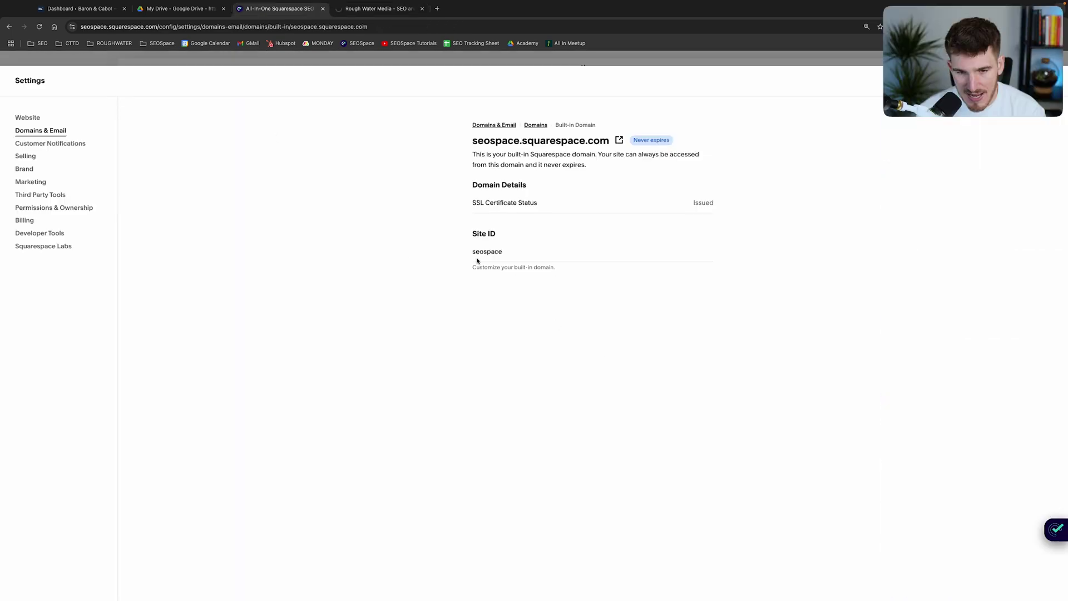
Highlight the Site ID 'seospace' and the built-in domain's heading and description
double_click(484, 252)
left_click(431, 251)
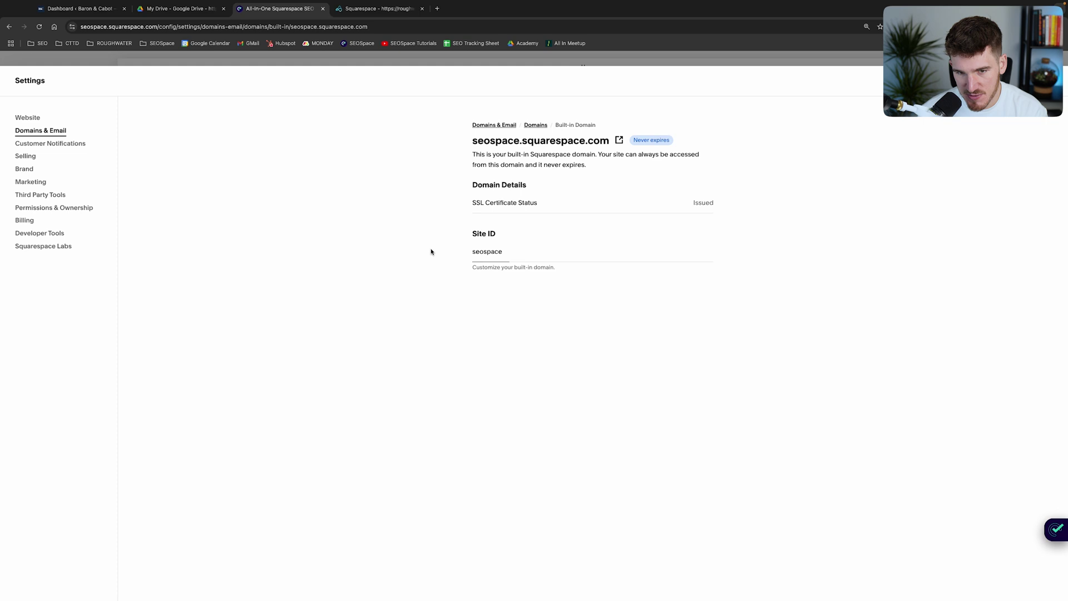
double_click(476, 252)
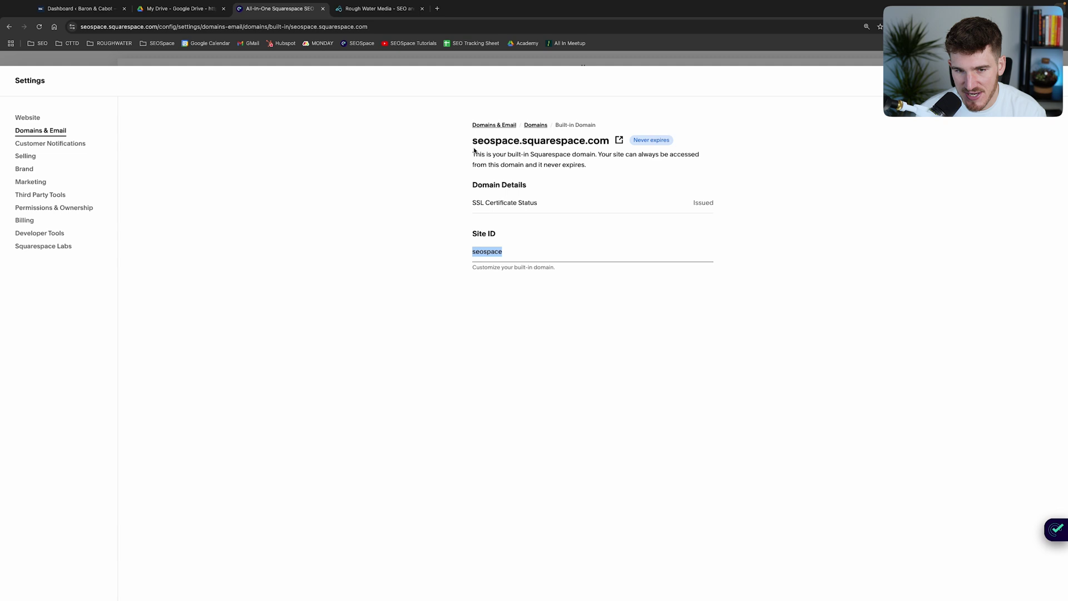
left_click_drag(474, 150, 608, 172)
left_click(500, 157)
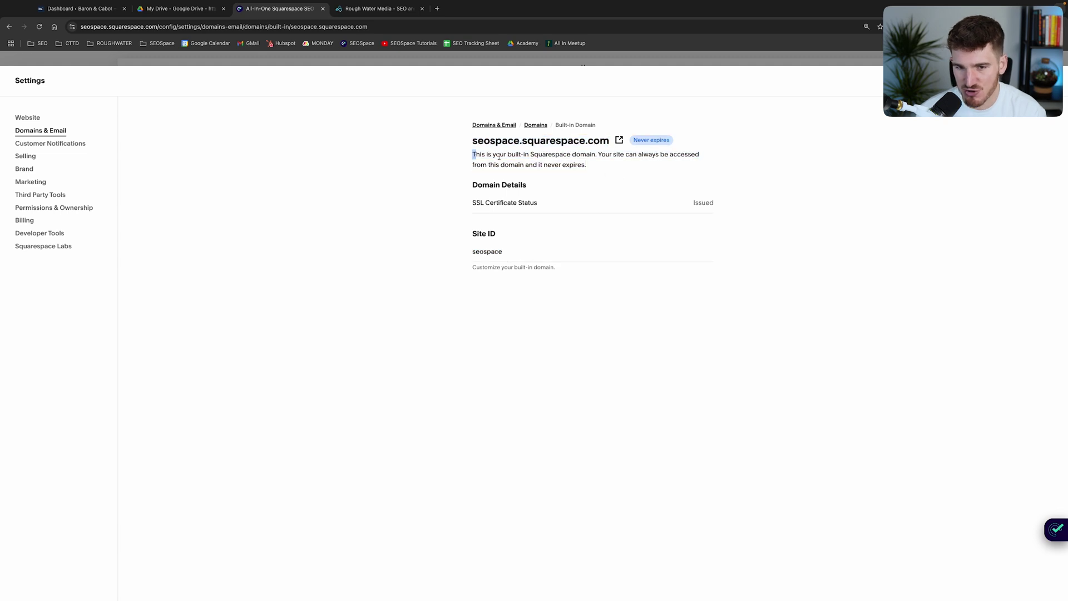
left_click_drag(499, 157, 701, 161)
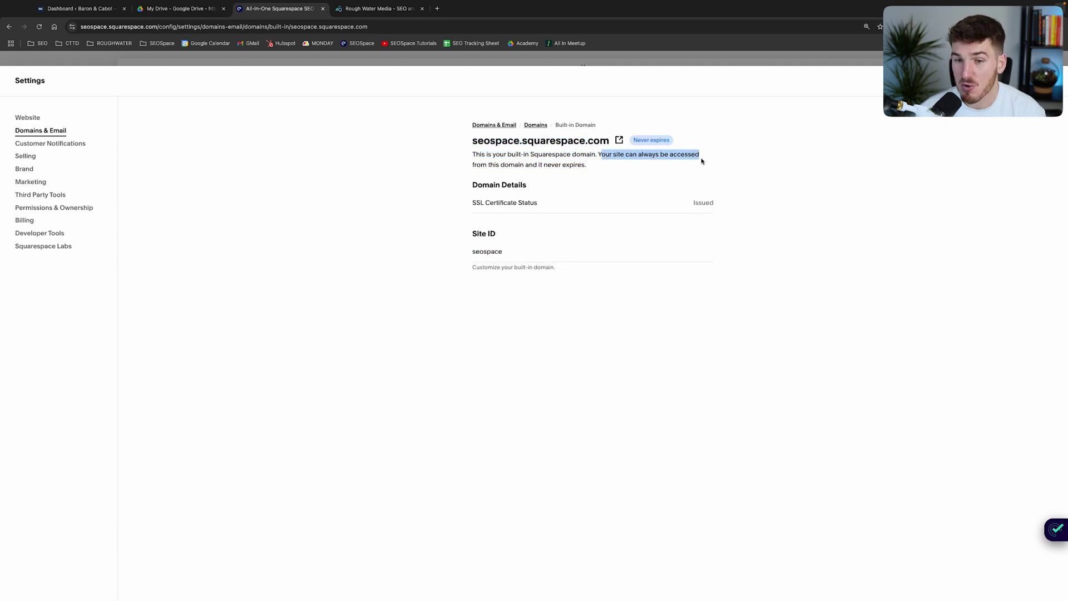
left_click_drag(587, 165, 467, 154)
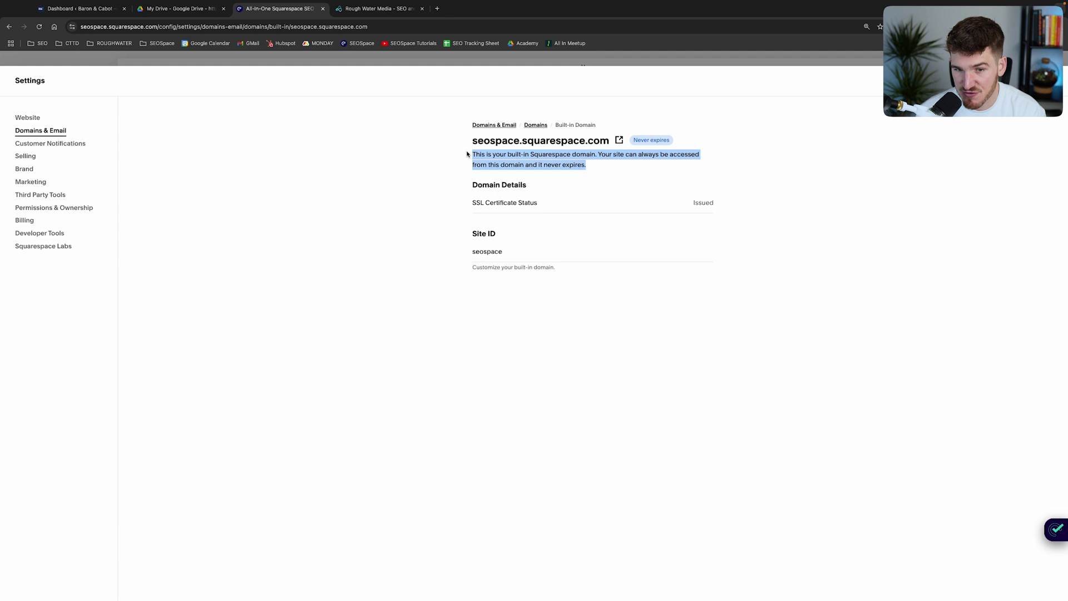
left_click(534, 125)
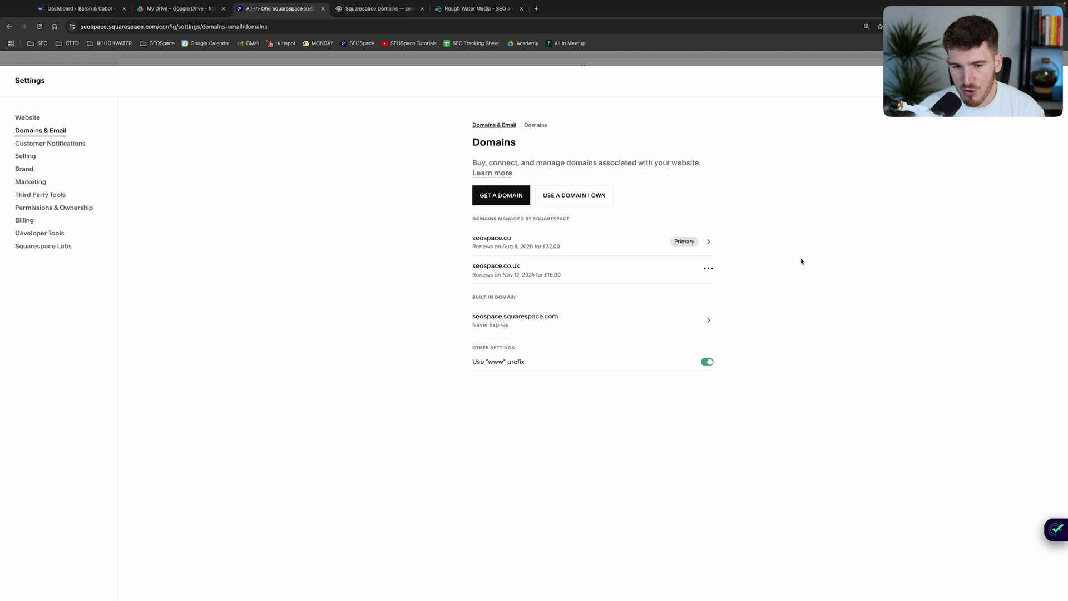
left_click(709, 270)
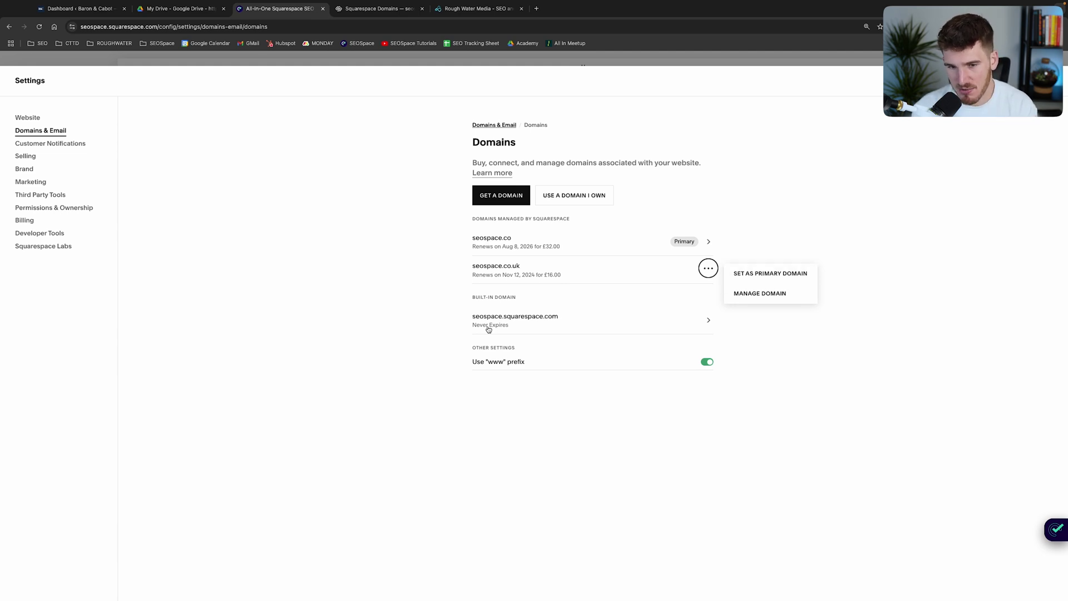
left_click(466, 318)
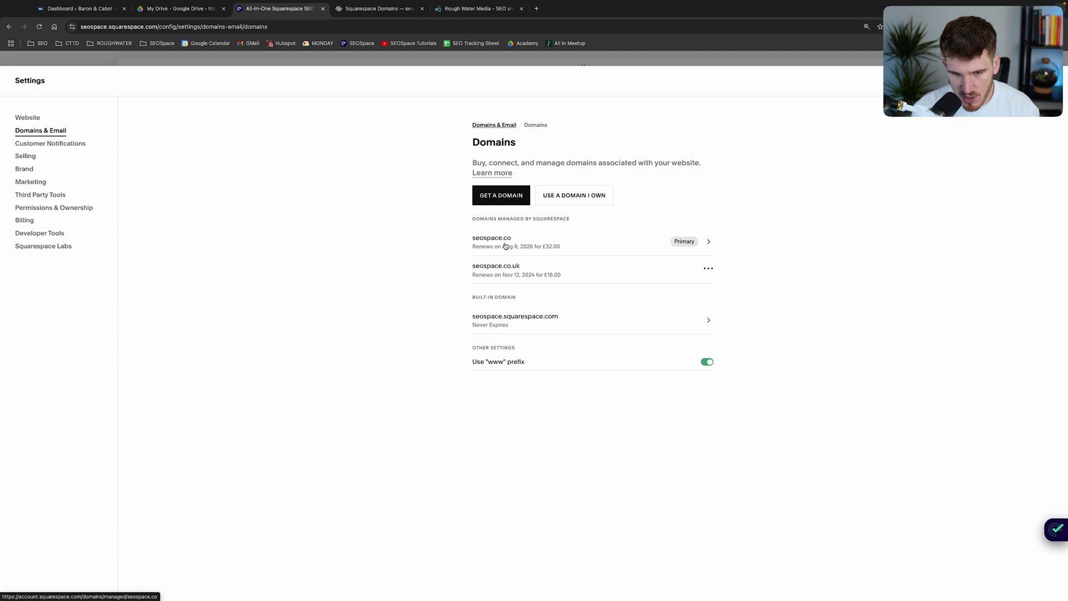
triple_click(467, 318)
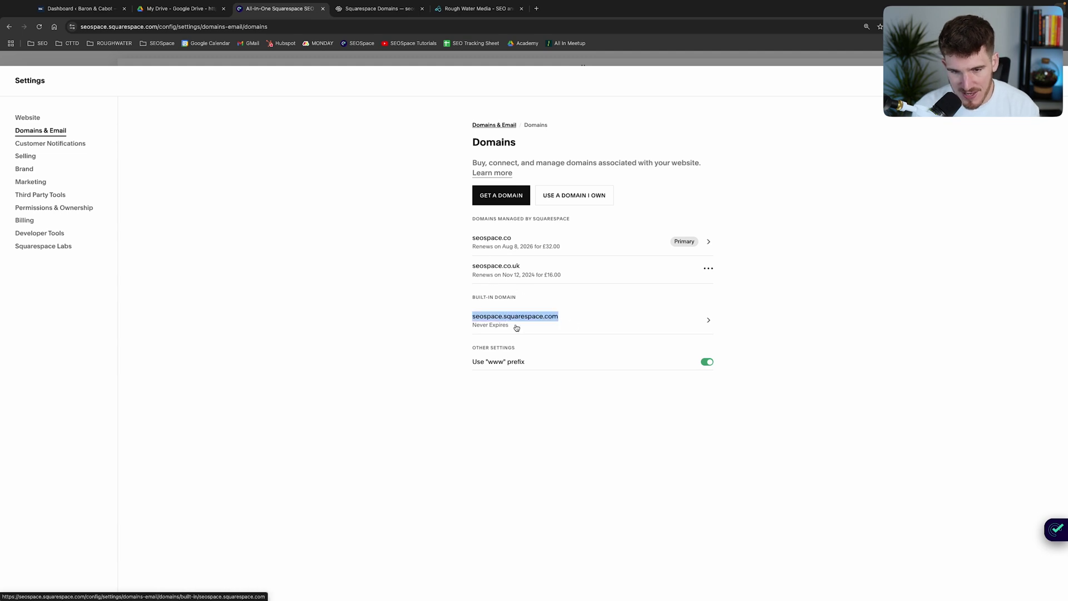
left_click(434, 309)
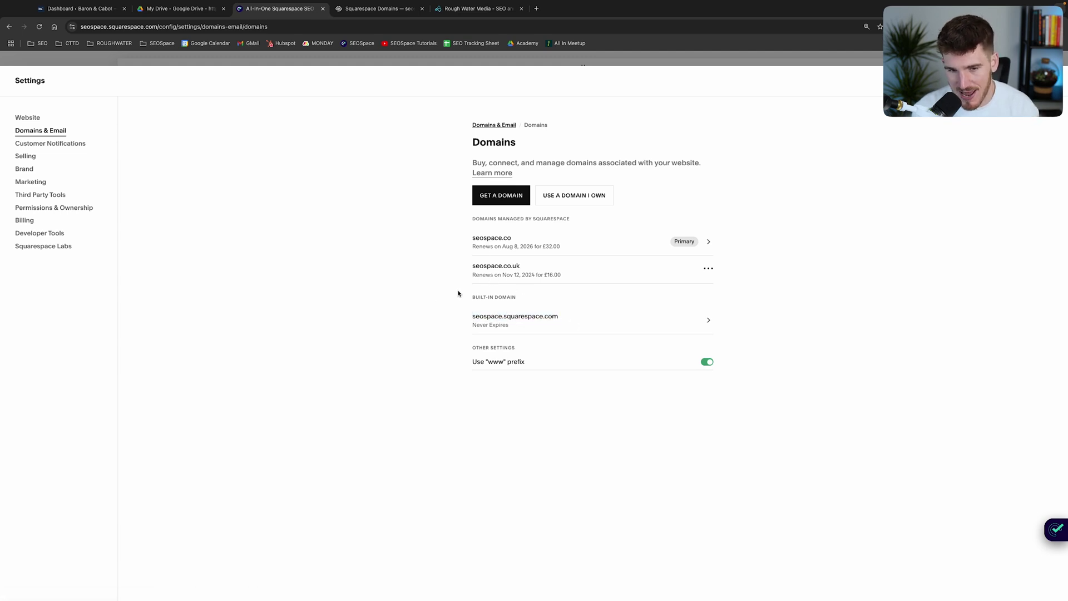
left_click_drag(462, 267, 549, 270)
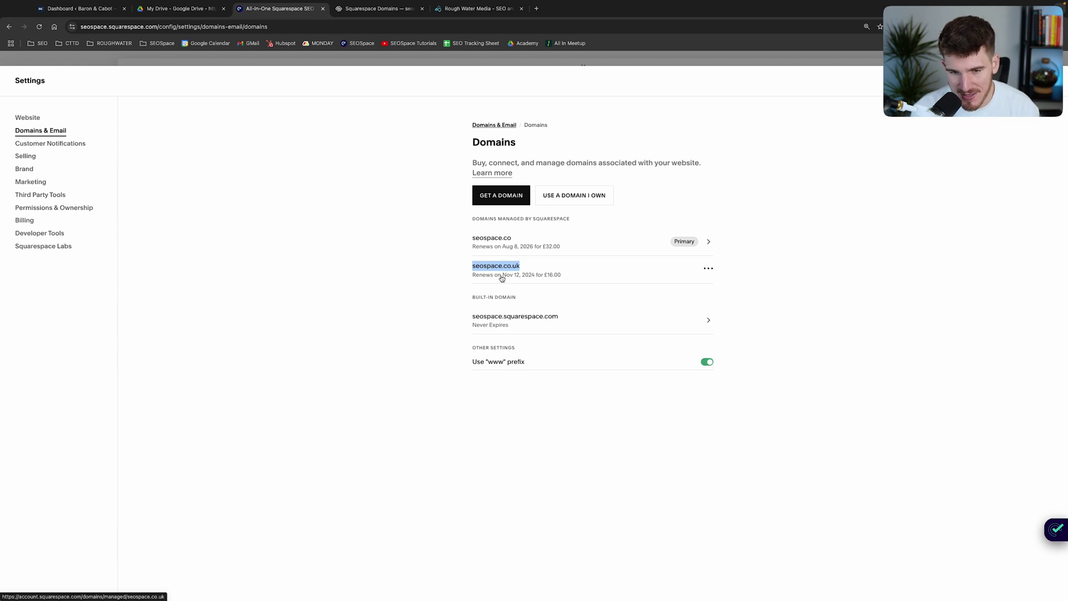
left_click(450, 265)
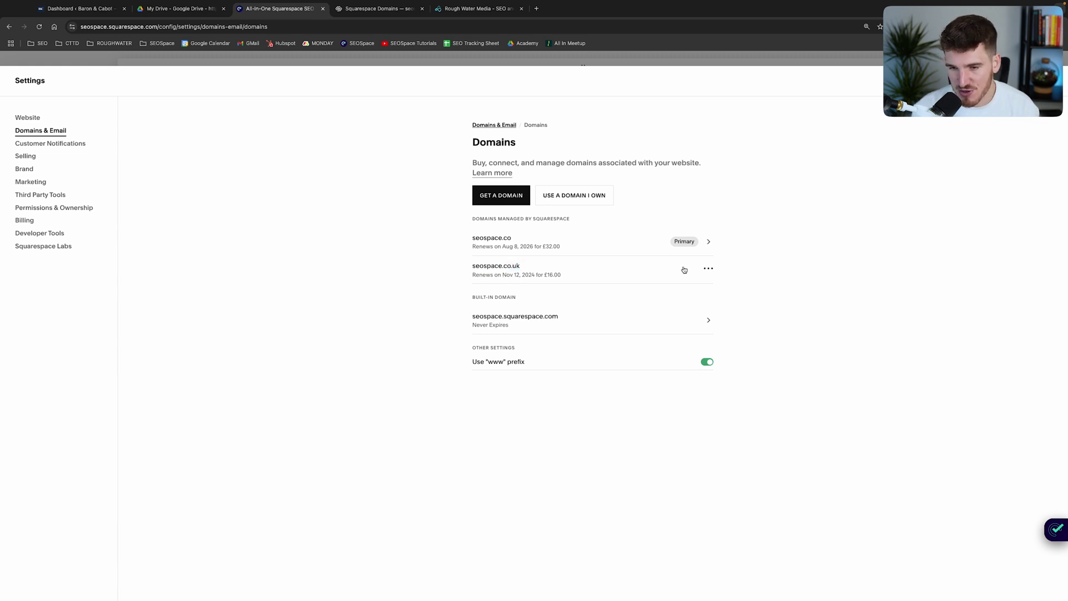
left_click(708, 271)
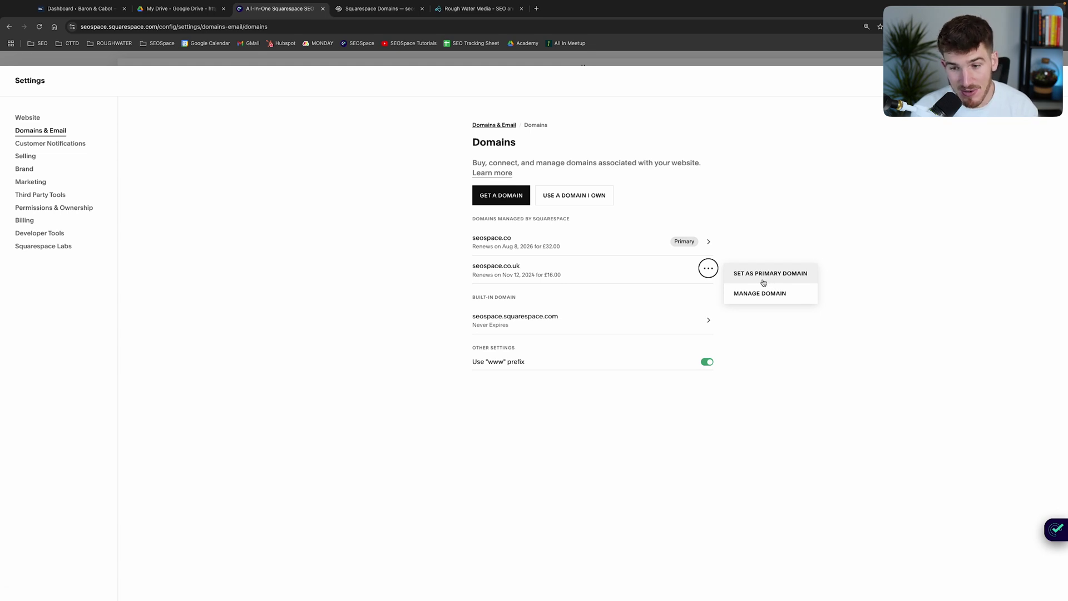
left_click(762, 238)
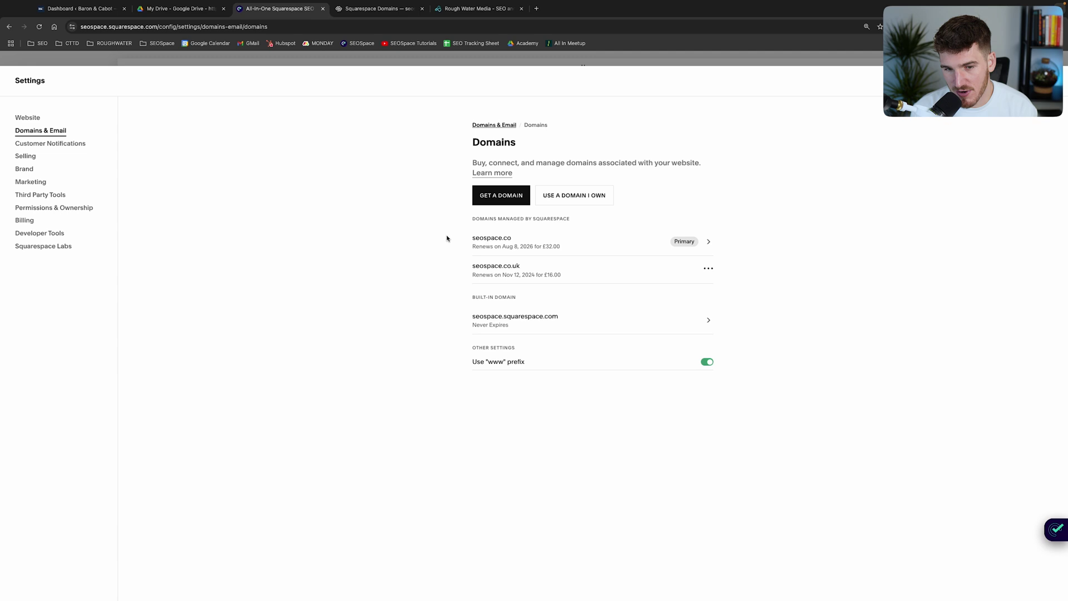
left_click_drag(446, 238, 637, 257)
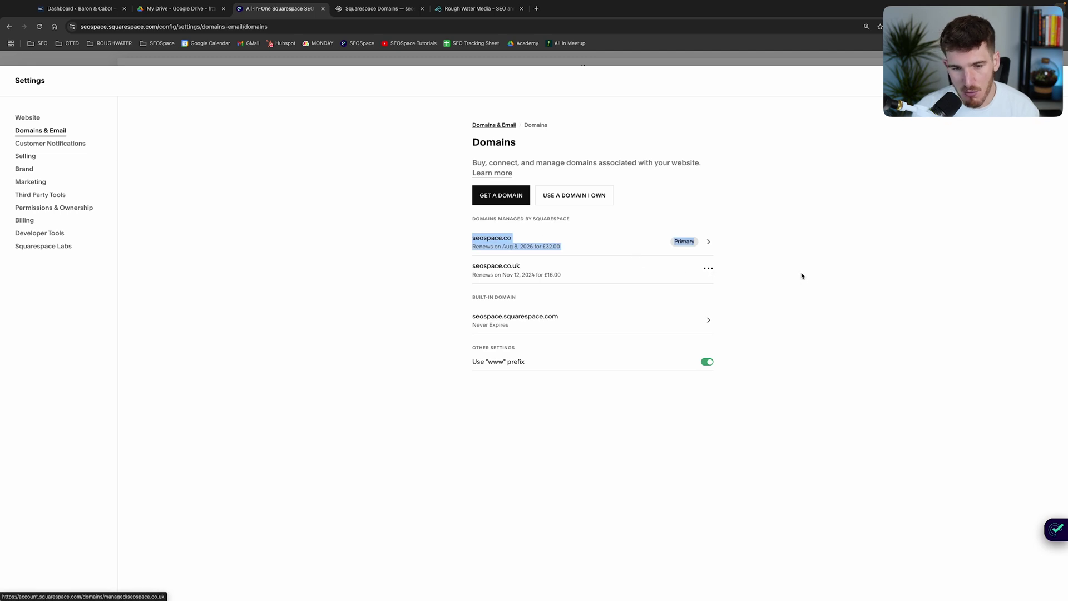
left_click(537, 322)
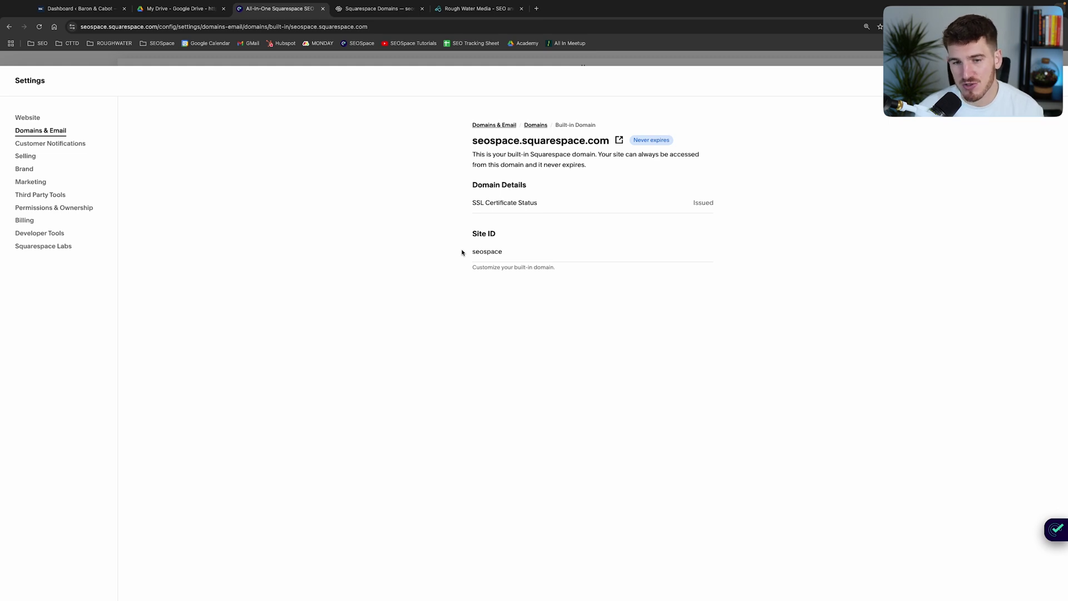
left_click(535, 126)
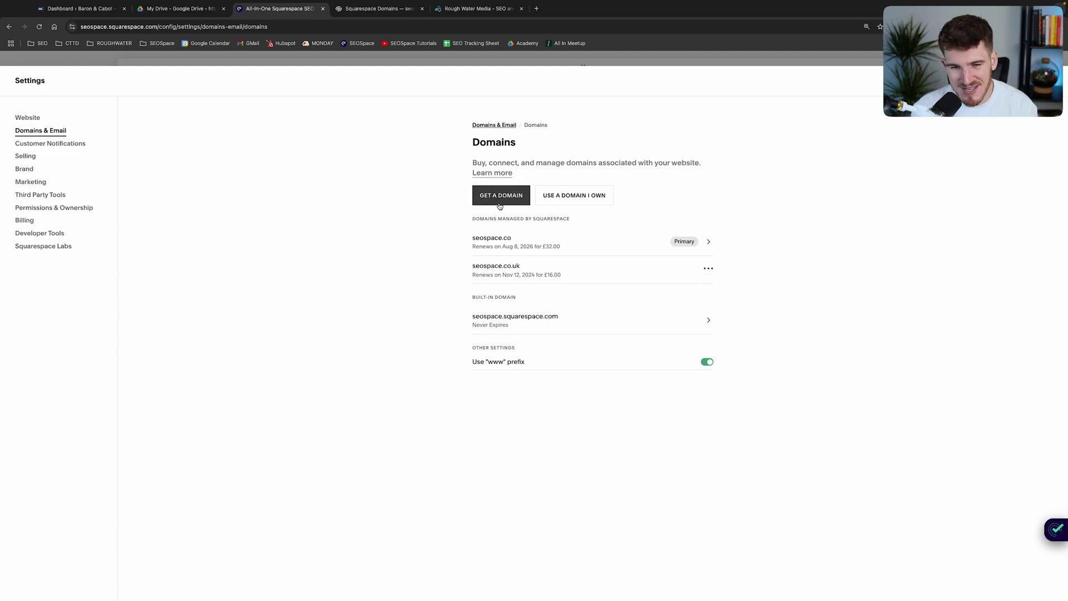
left_click_drag(468, 146, 643, 198)
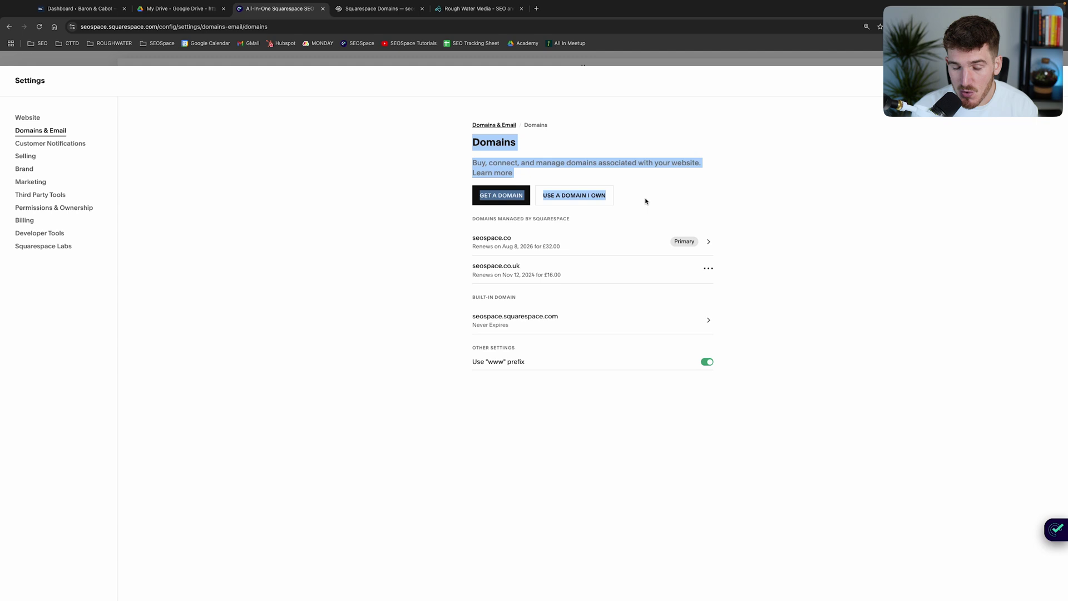